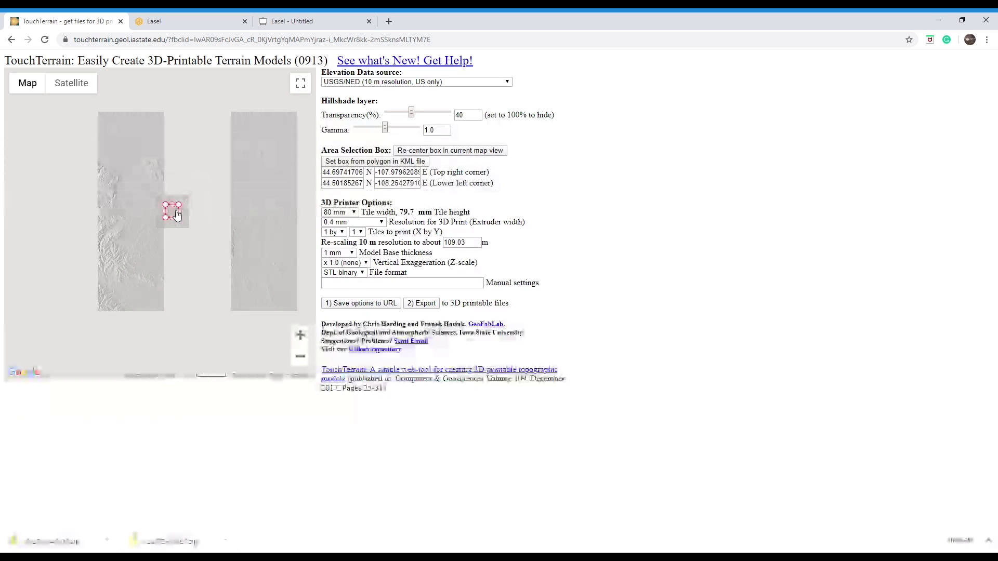
# - Zoom the TouchTerrain map out and pan toward the northeastern United States
pyautogui.scroll(-1, 177, 215)
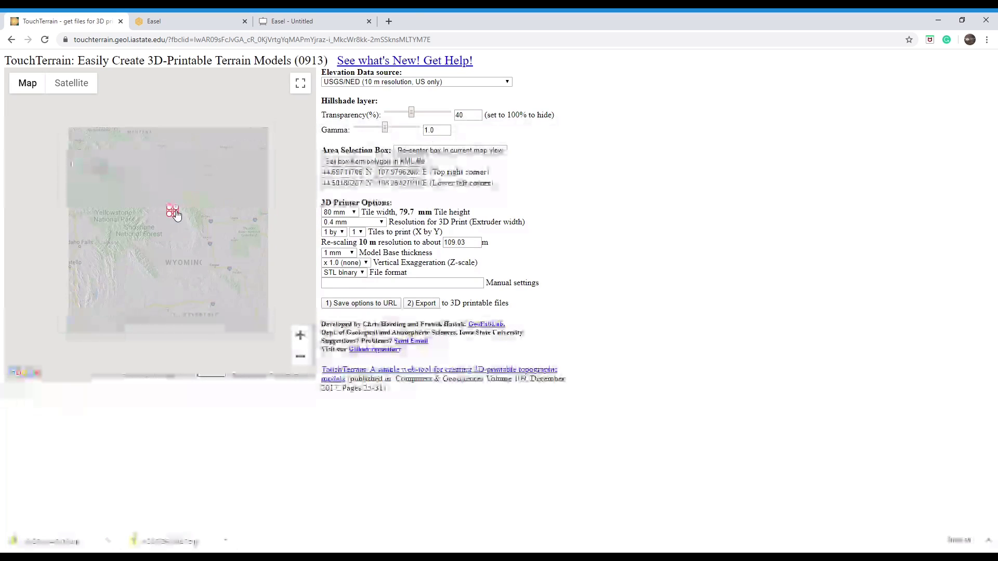
pyautogui.scroll(-1, 176, 214)
pyautogui.scroll(-2, 174, 213)
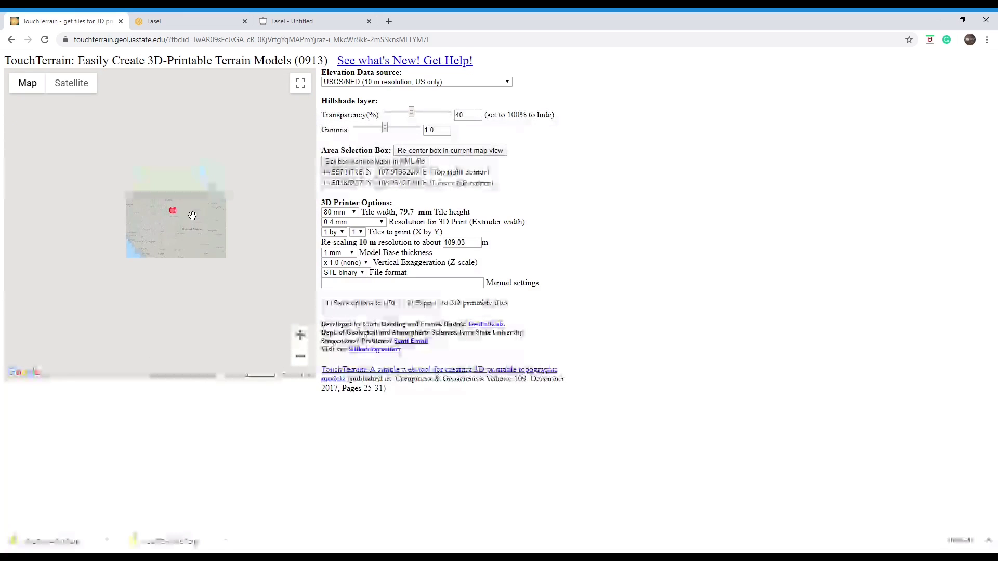
pyautogui.moveTo(270, 225); pyautogui.dragTo(222, 237)
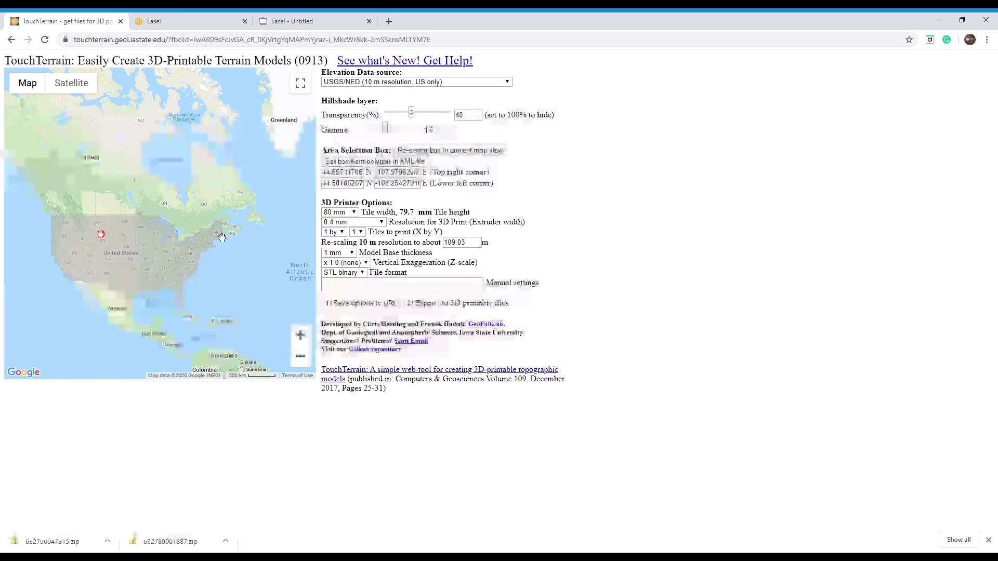
# - Zoom the map back in toward northern Maine
pyautogui.scroll(3, 220, 238)
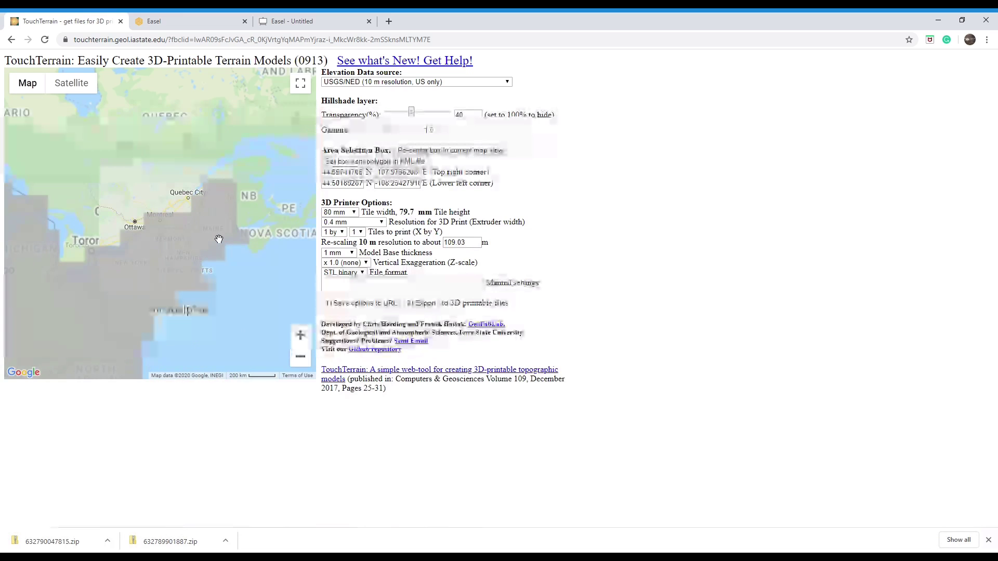
pyautogui.scroll(2, 219, 239)
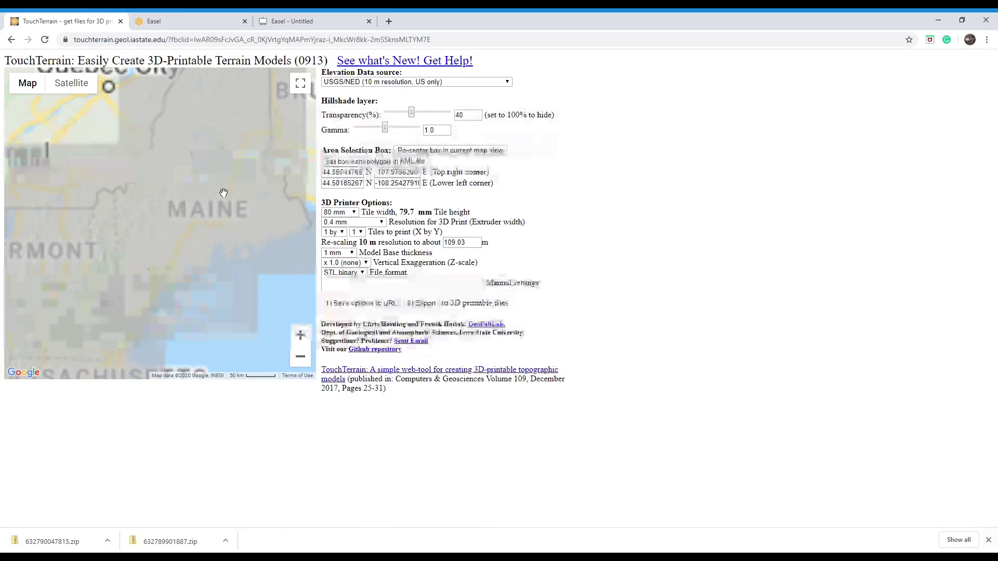
pyautogui.scroll(1, 227, 219)
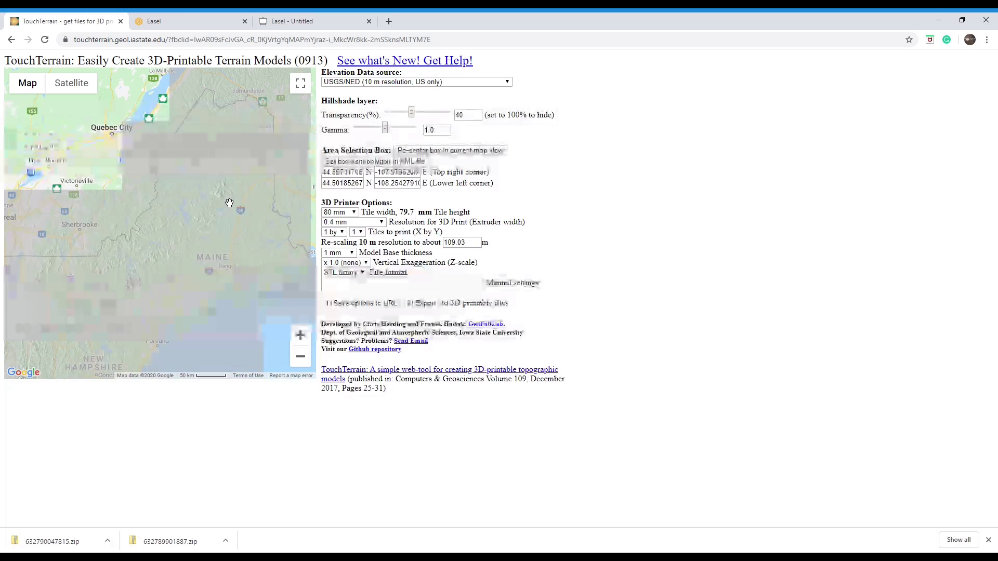
pyautogui.scroll(1, 227, 218)
pyautogui.scroll(1, 223, 216)
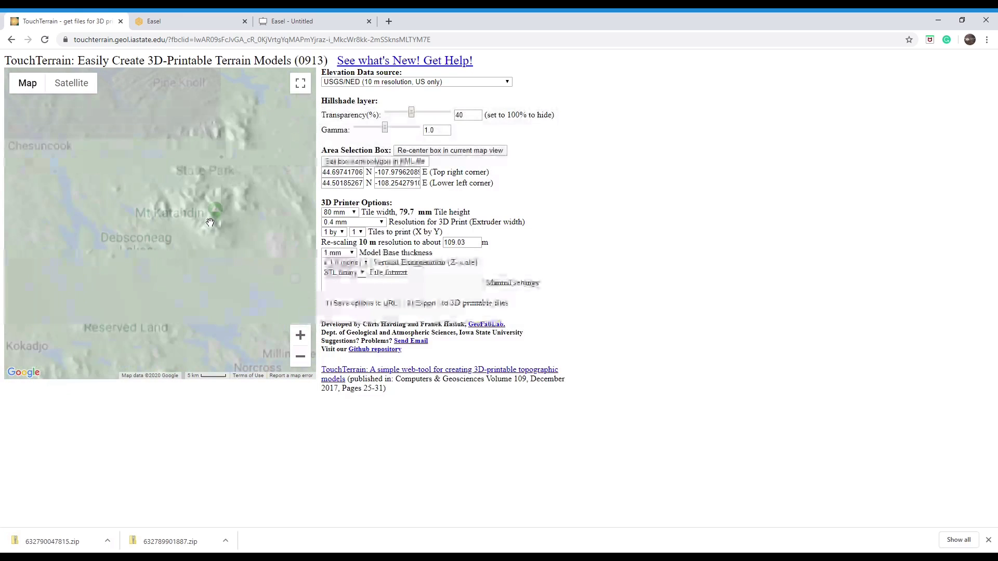
pyautogui.scroll(2, 229, 219)
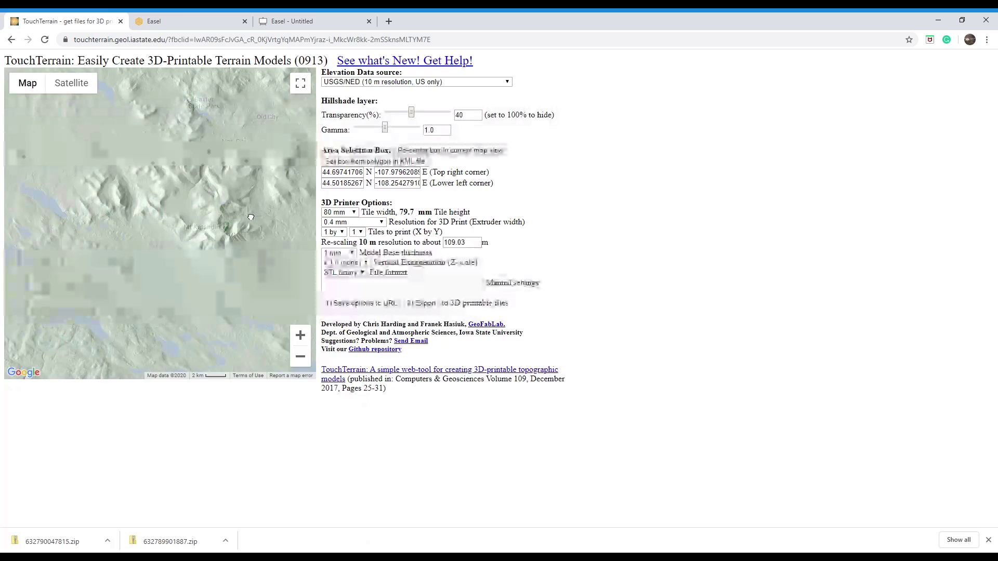
# - Centre the map on Mt Katahdin and place the selection box in the current view
pyautogui.moveTo(253, 213); pyautogui.dragTo(199, 229)
pyautogui.scroll(1, 199, 230)
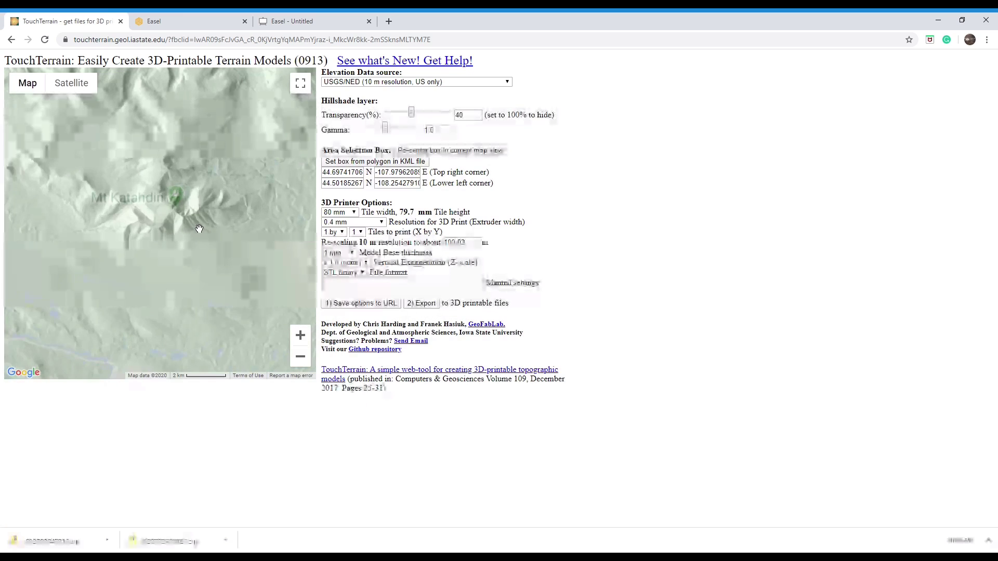
pyautogui.scroll(-1, 201, 223)
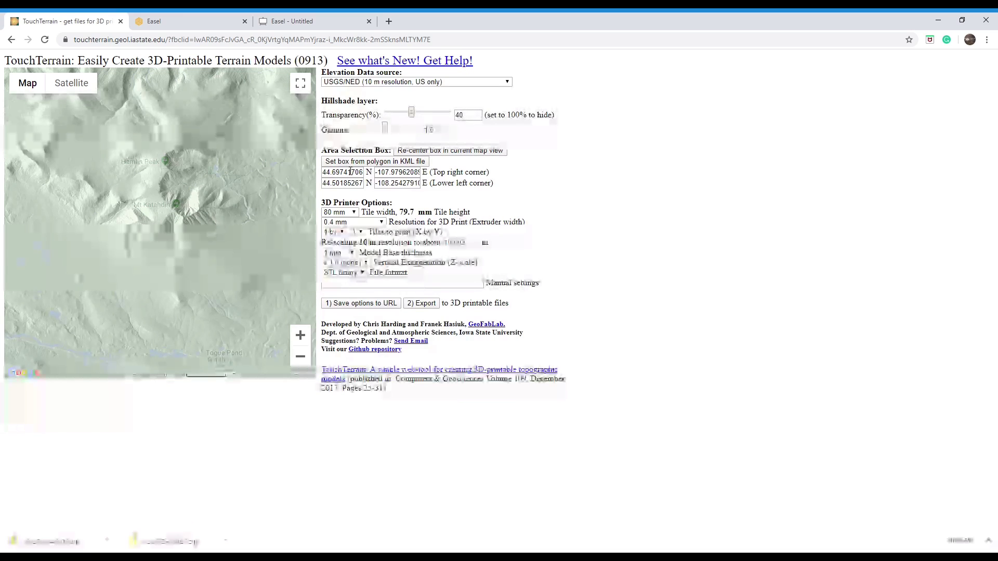
pyautogui.click(432, 150)
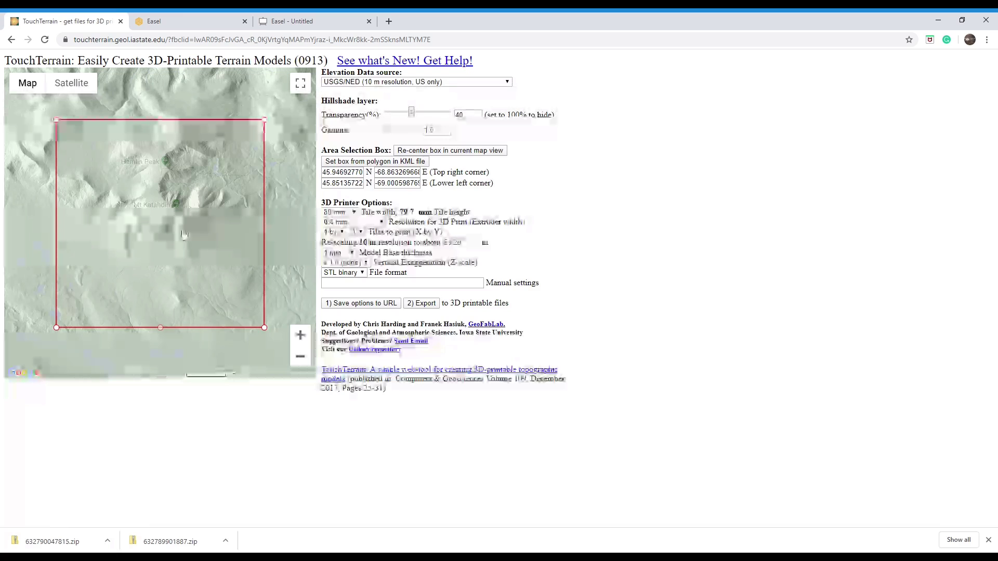
# - Re-centre the box over Katahdin, widen it east and west, lower its top, and adjust hillshade transparency
pyautogui.scroll(1, 184, 233)
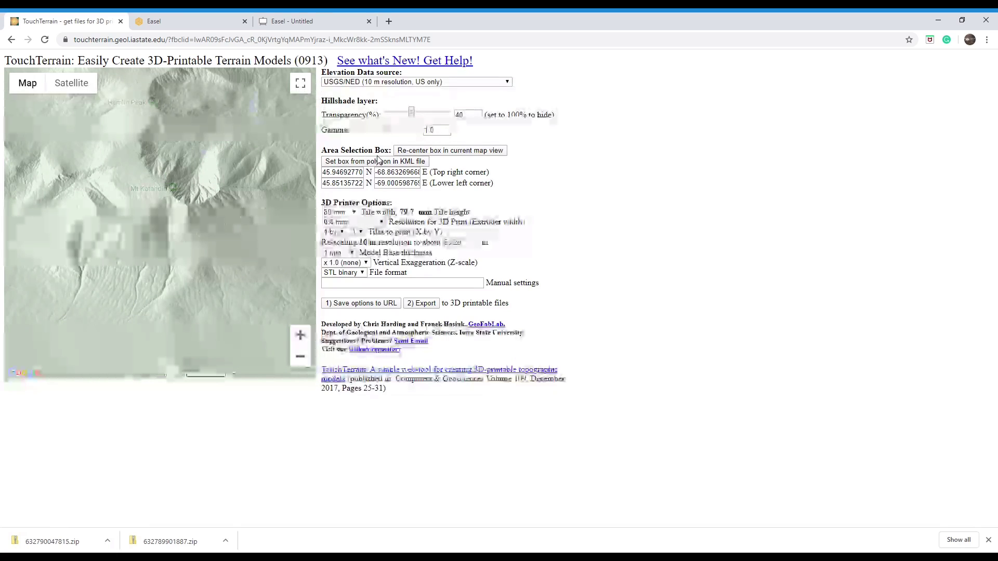
pyautogui.click(423, 151)
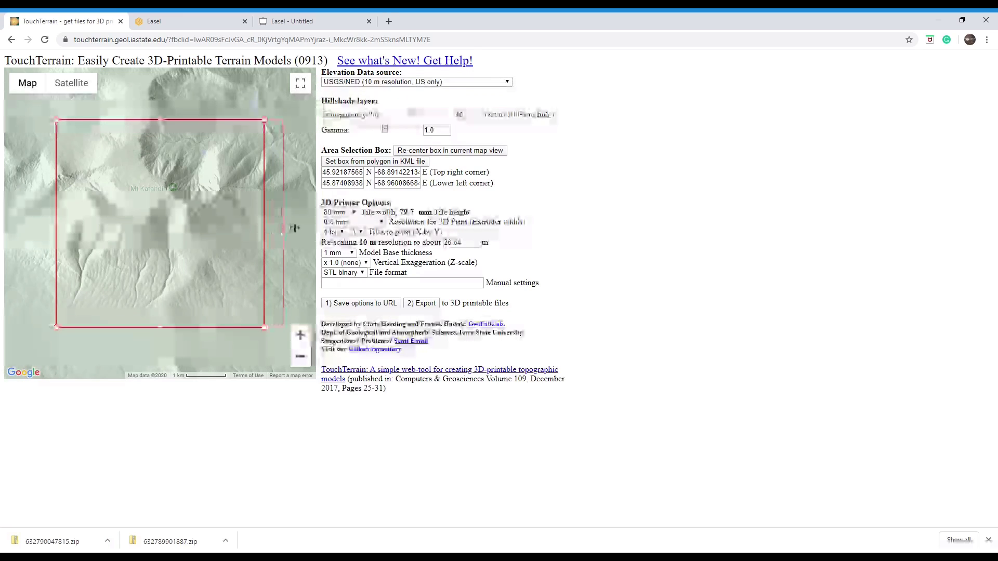
pyautogui.moveTo(294, 228); pyautogui.dragTo(290, 227)
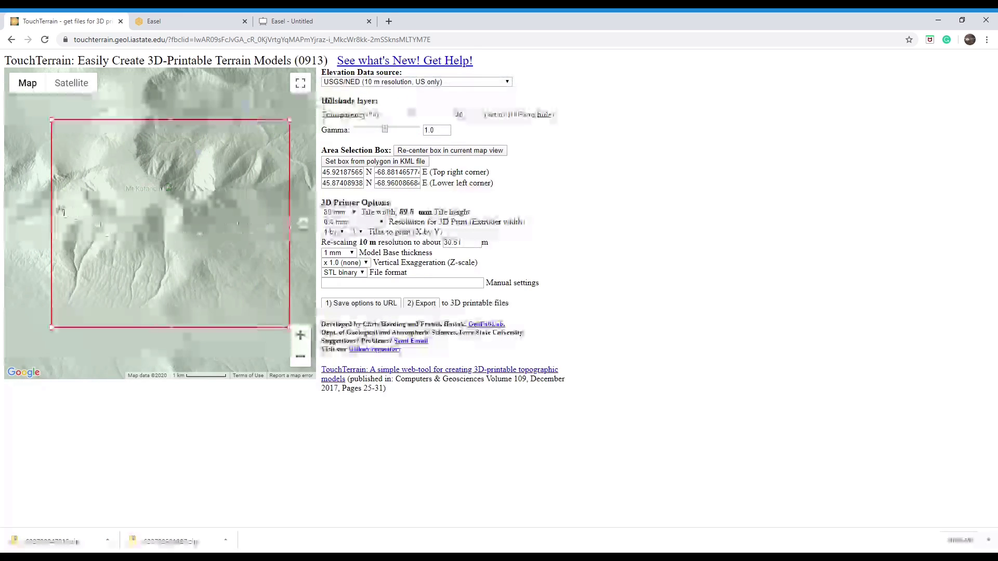
pyautogui.moveTo(57, 224); pyautogui.dragTo(29, 226)
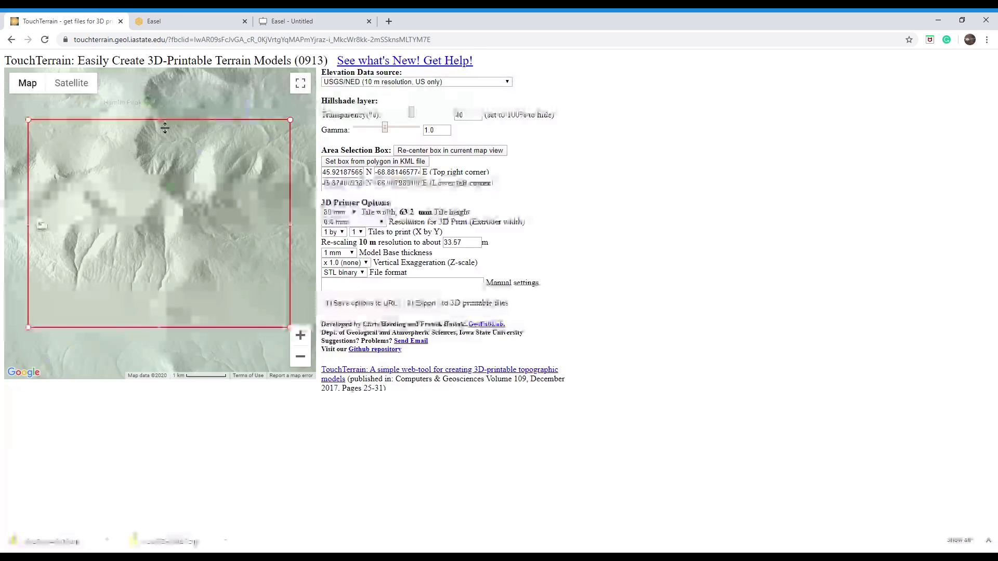
pyautogui.moveTo(164, 125); pyautogui.dragTo(166, 134)
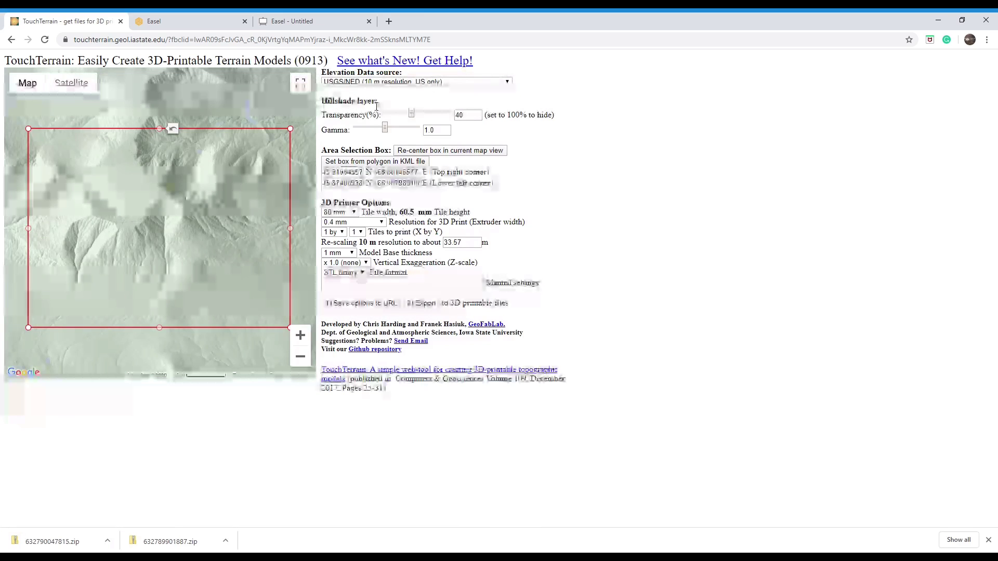
pyautogui.moveTo(411, 111); pyautogui.dragTo(454, 115)
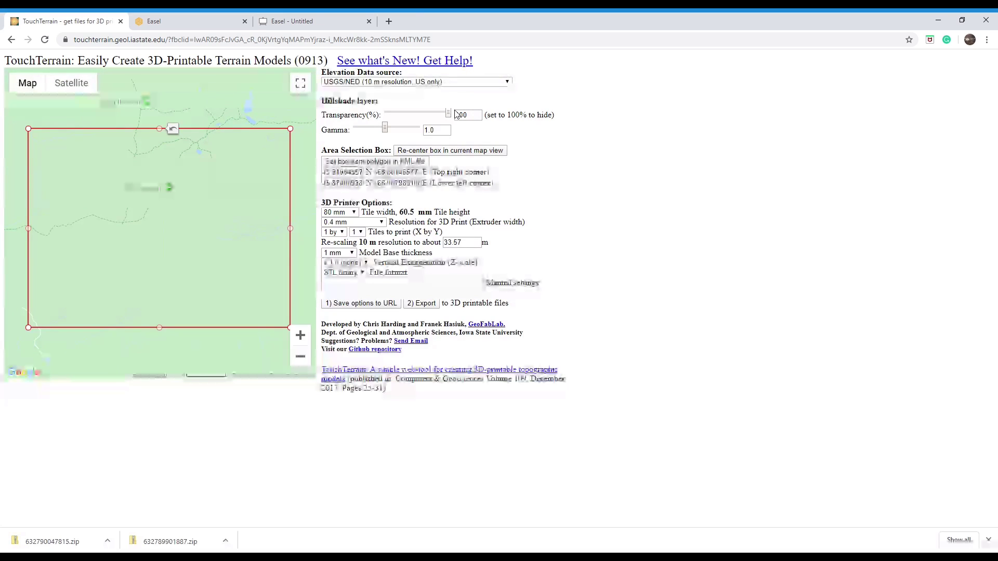
pyautogui.moveTo(448, 113); pyautogui.dragTo(384, 125)
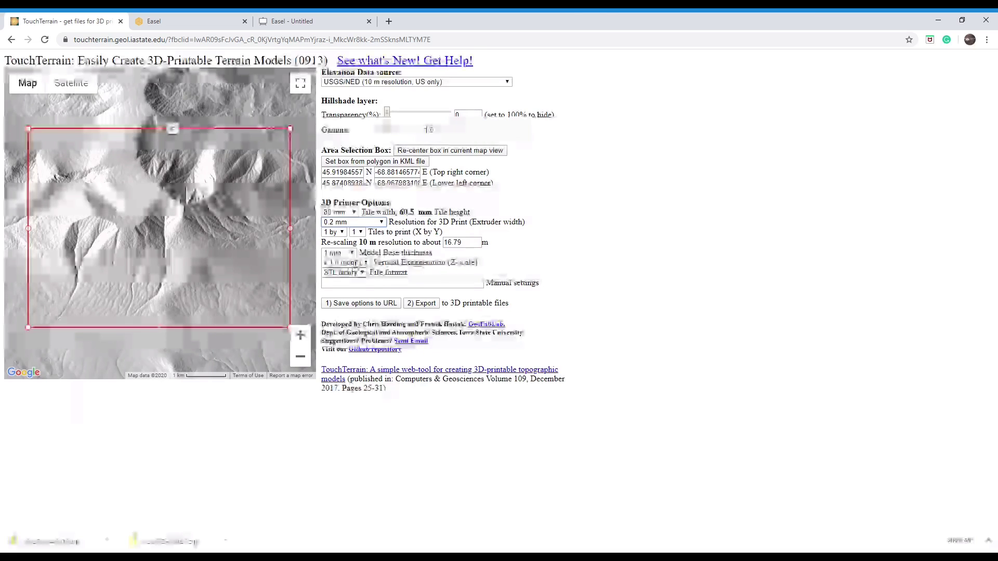
# - Save the options to the URL and export the Katahdin terrain as a 33.91 Mb zip
pyautogui.click(366, 303)
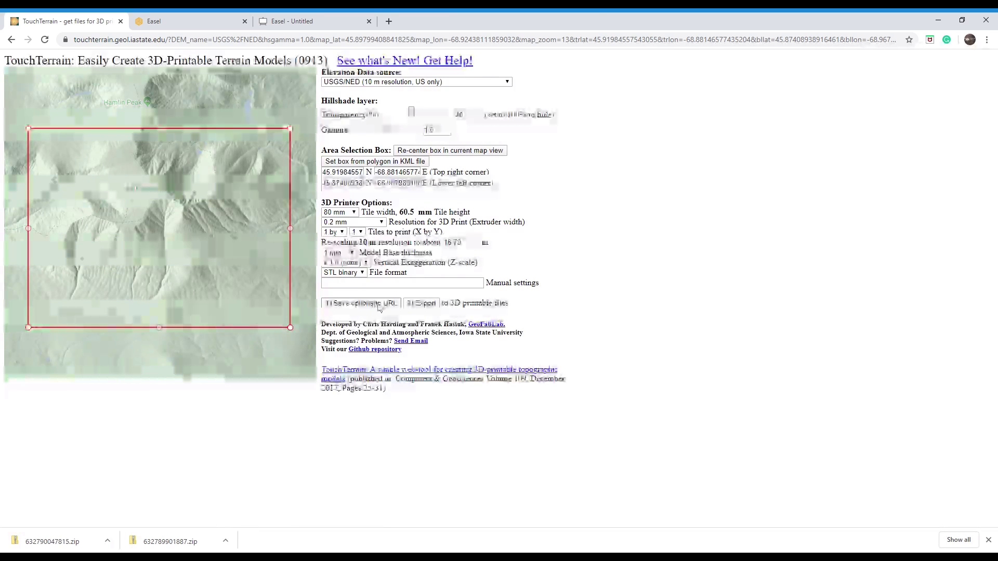
pyautogui.click(422, 305)
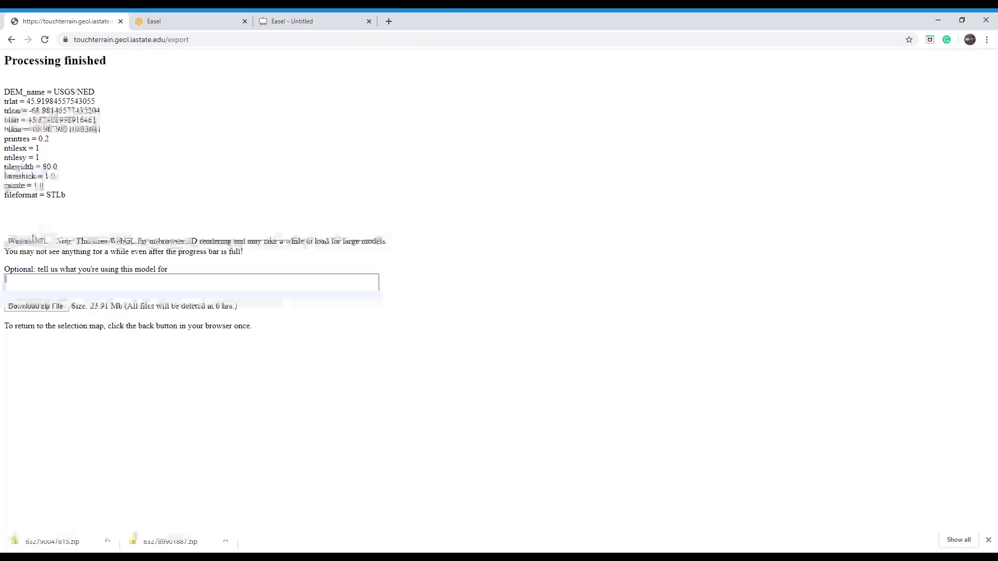
# - Preview the Katahdin model in 3D, tilt it sideways, and download 632791562221.zip
pyautogui.click(30, 243)
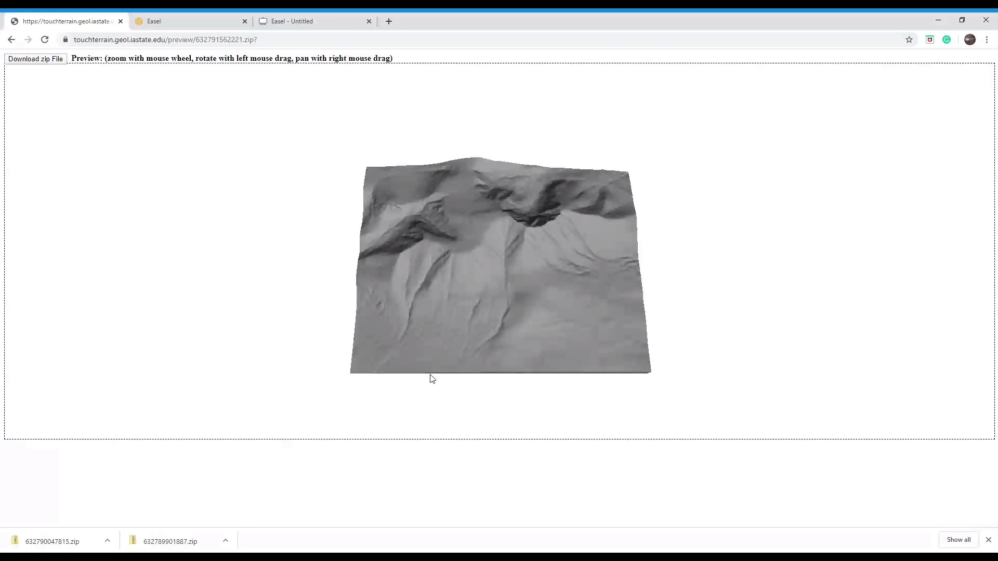
pyautogui.moveTo(430, 374); pyautogui.dragTo(426, 335)
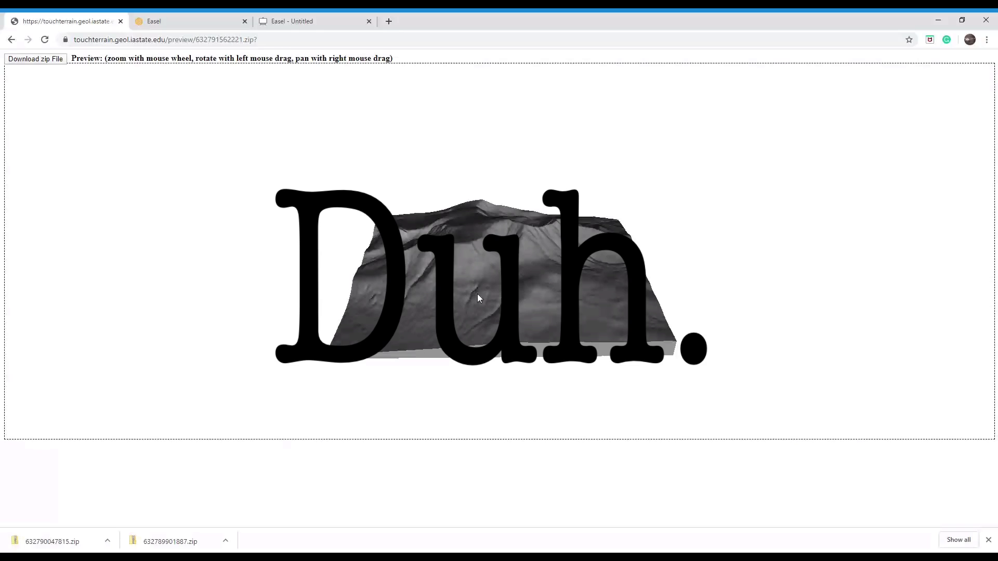
pyautogui.click(35, 61)
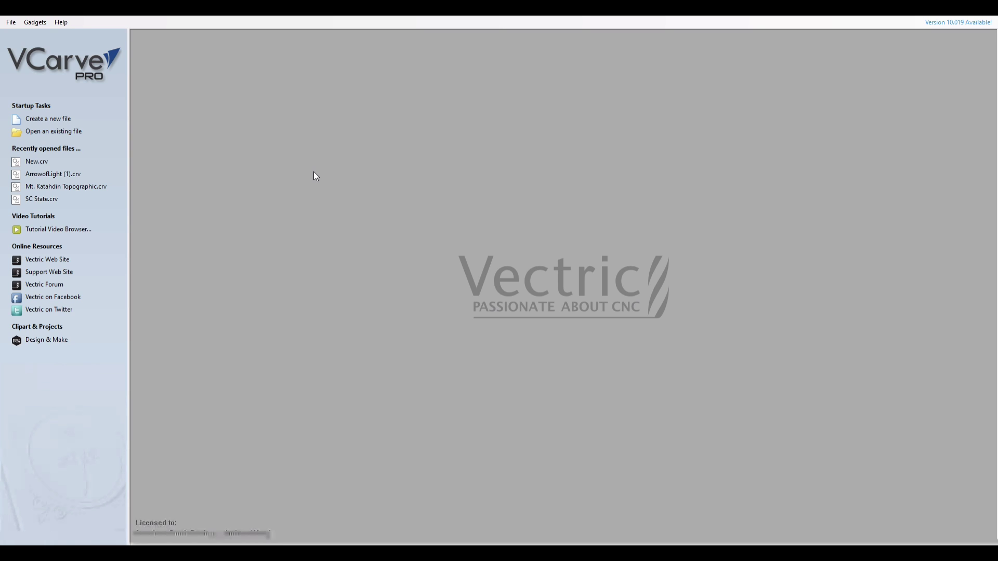
# - Create a new VCarve Pro file from the start page to reach Job Setup
pyautogui.click(57, 119)
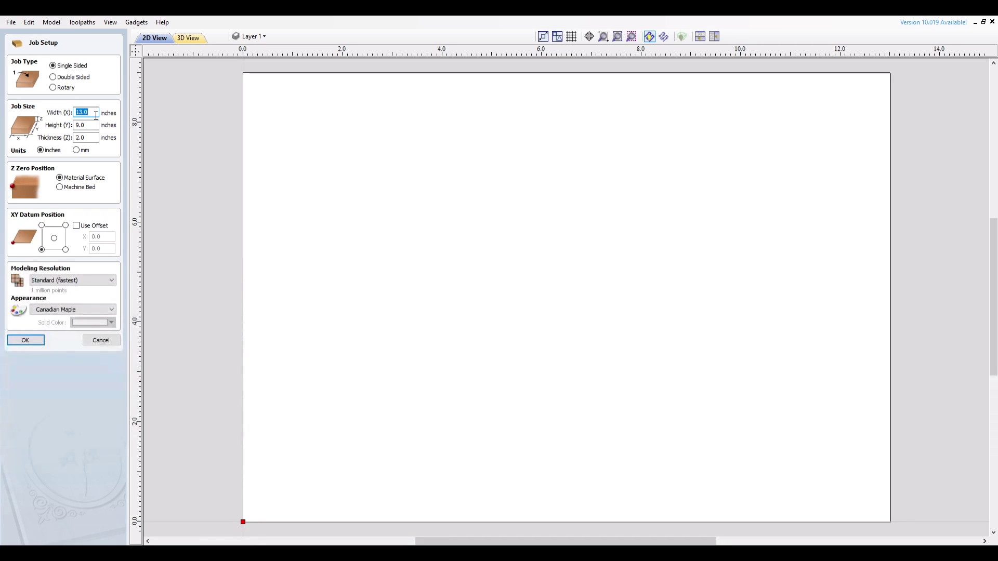
# - Set the job to 10 inches wide with 3.0-inch material thickness and accept it
pyautogui.write('10')
pyautogui.click(96, 140)
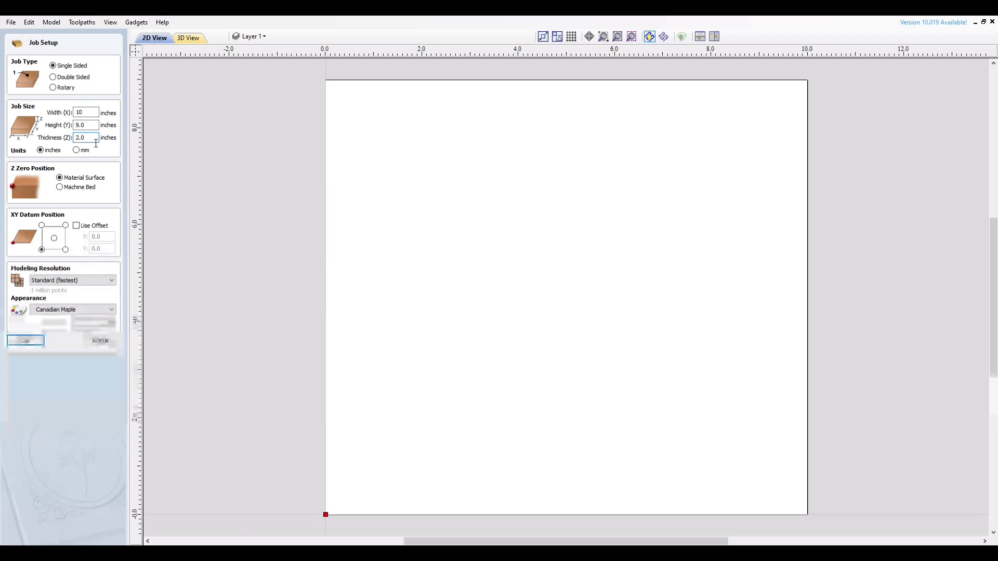
pyautogui.press('BackSpace')
pyautogui.press('BackSpace')
pyautogui.press('BackSpace')
pyautogui.write('3.0')
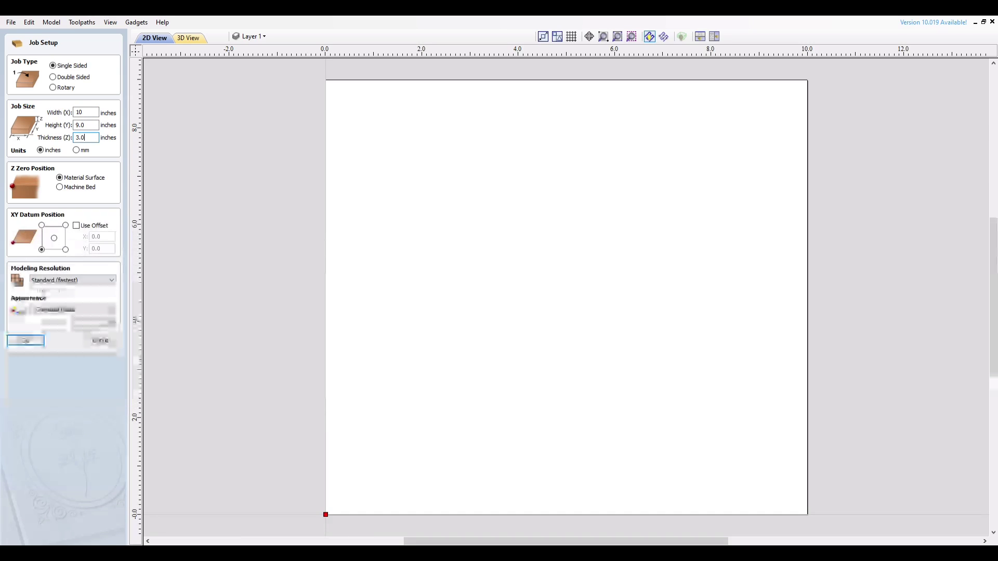
pyautogui.click(35, 341)
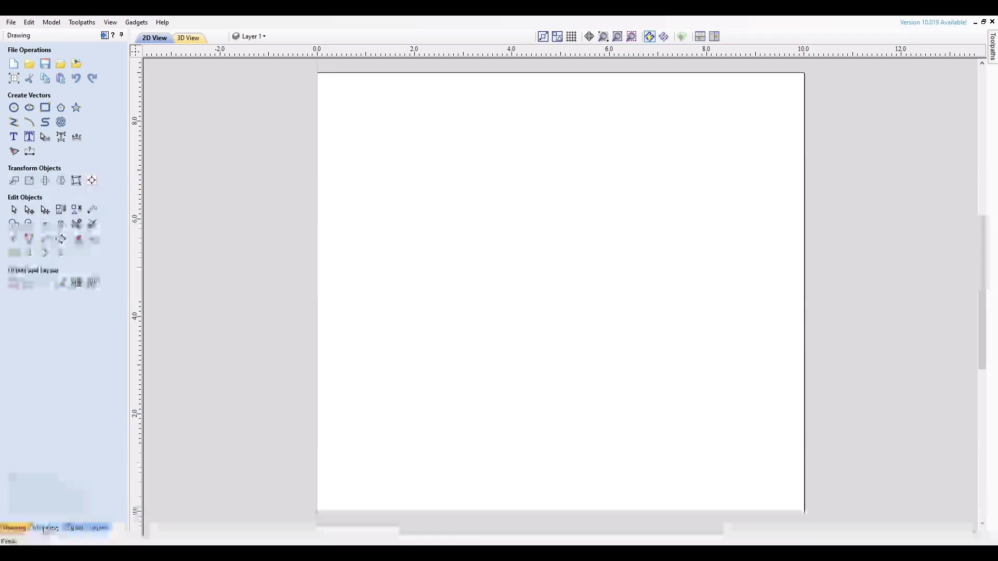
# - On the Modeling tab, scale the terrain model to 10 inches in X and place it
pyautogui.click(45, 528)
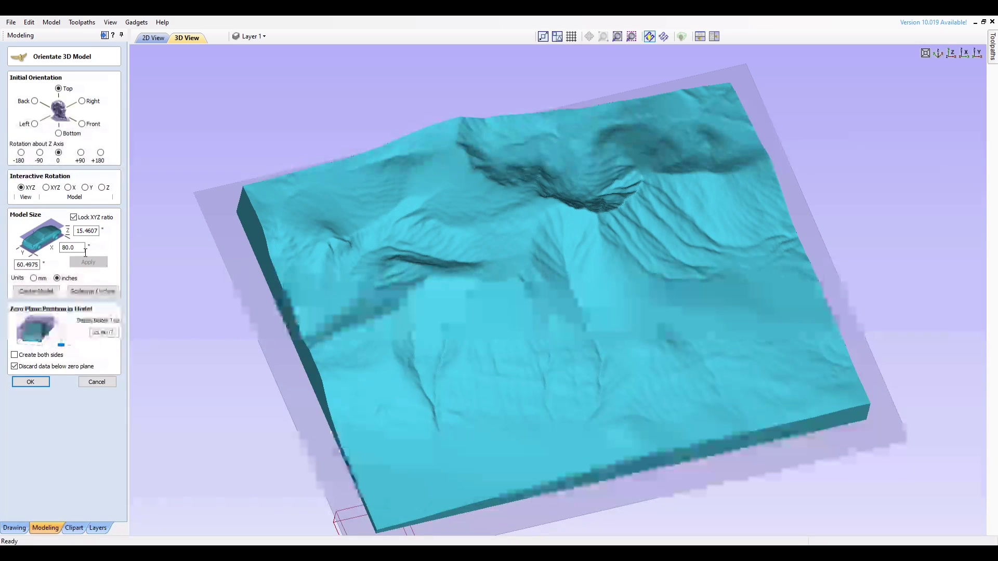
pyautogui.click(81, 252)
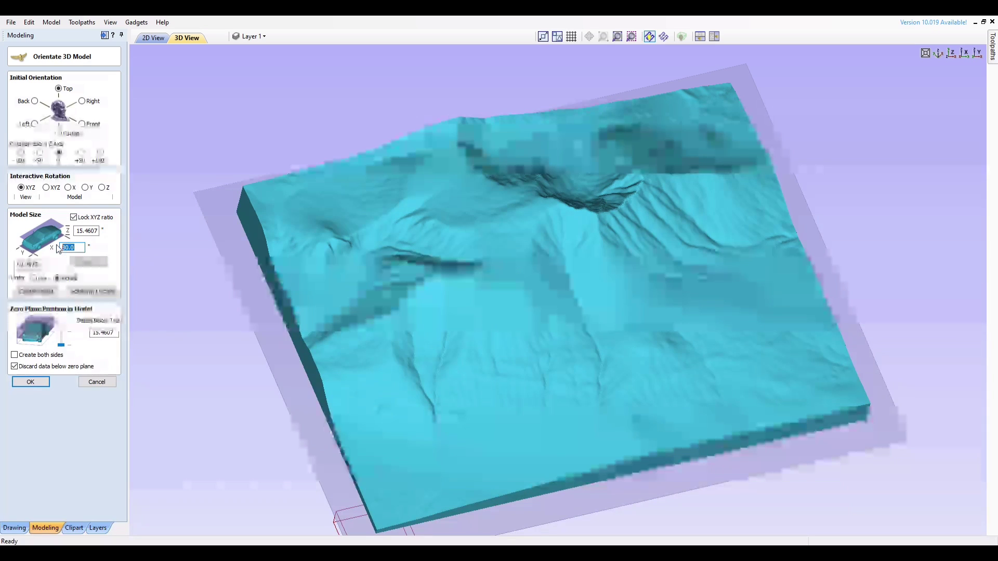
pyautogui.write('10')
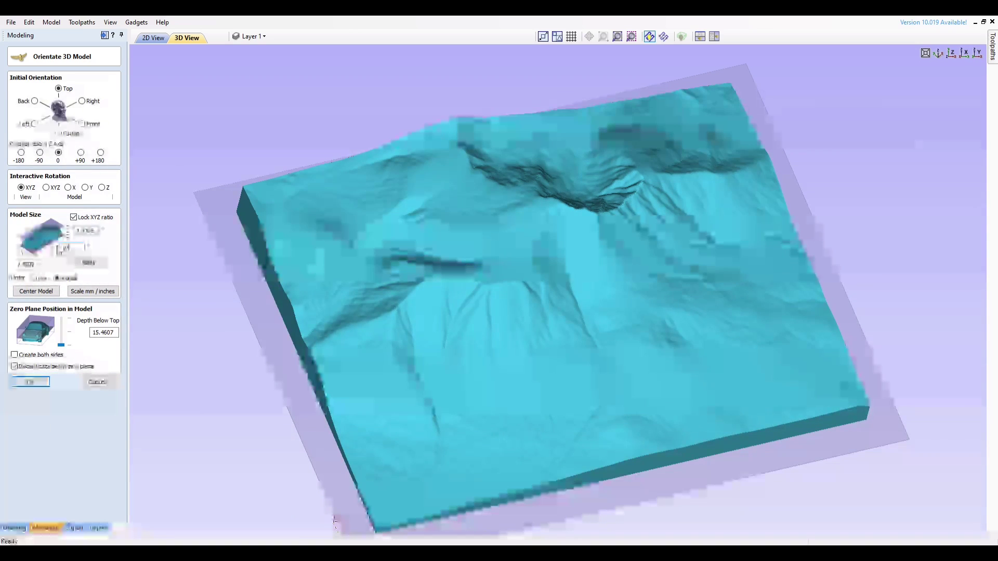
pyautogui.click(89, 263)
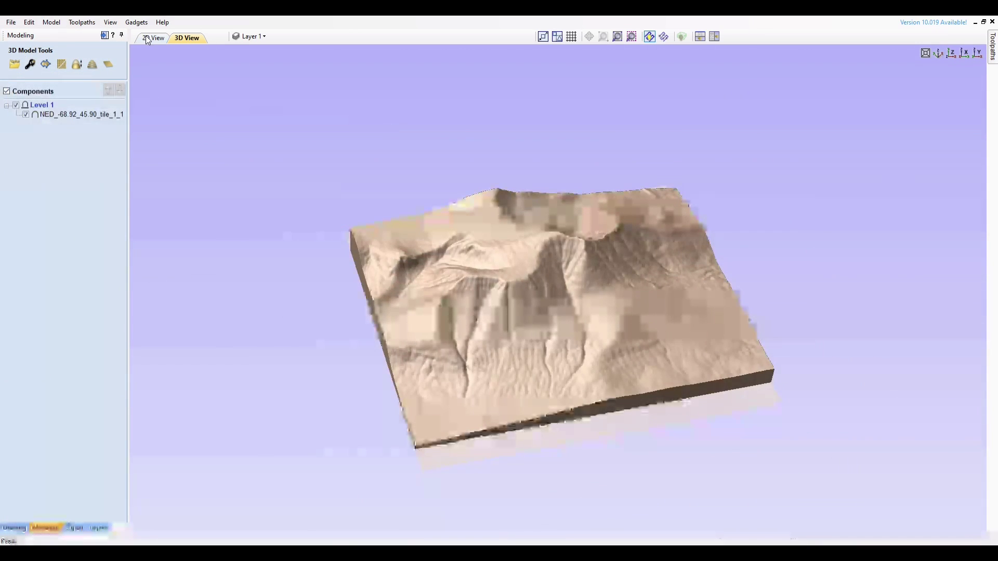
pyautogui.click(152, 37)
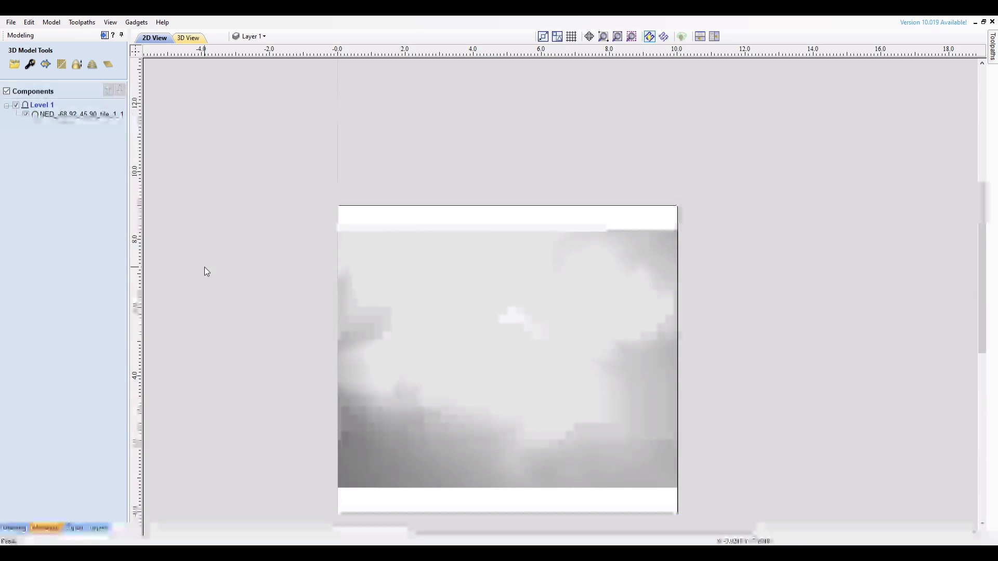
# - Select the terrain component and show it as a relief in the 3D View
pyautogui.click(510, 349)
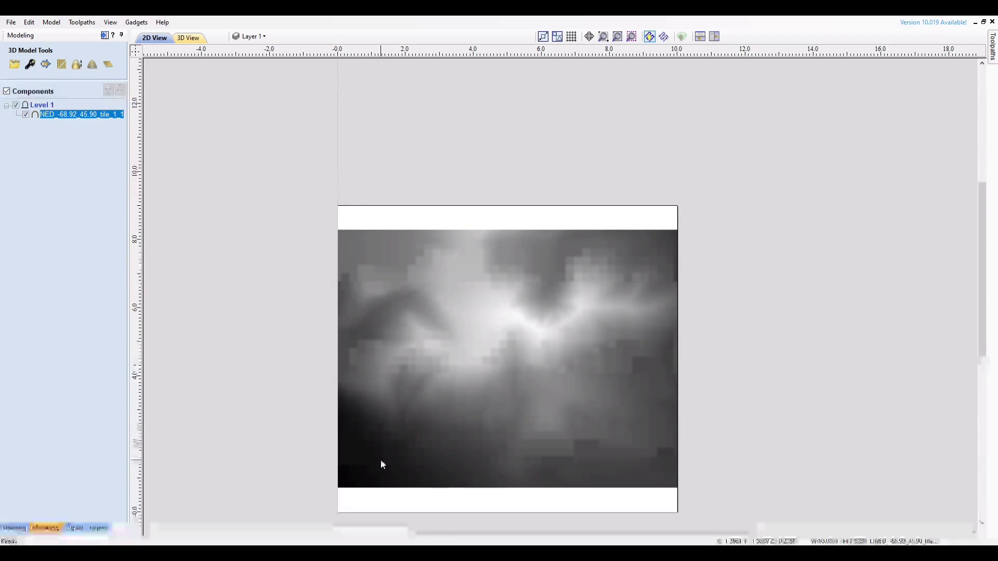
pyautogui.click(190, 38)
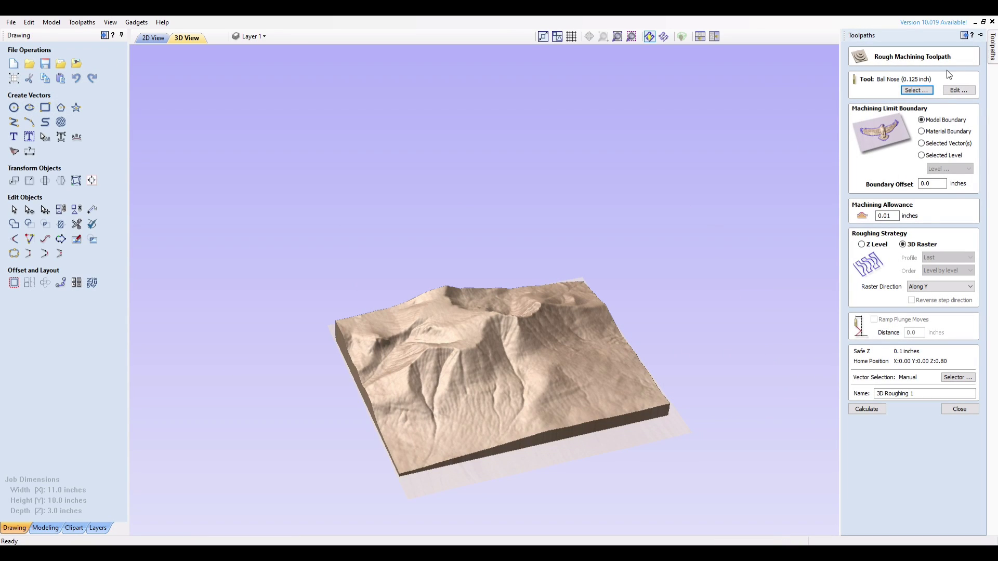
# - Set up a new rough machining toolpath and choose its roughing cutting tool
pyautogui.click(961, 410)
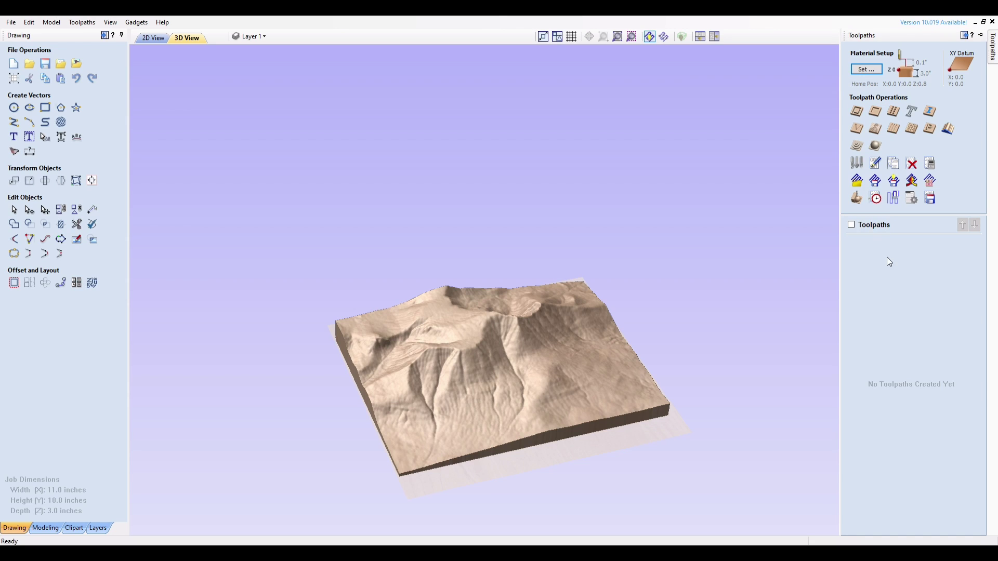
pyautogui.click(858, 147)
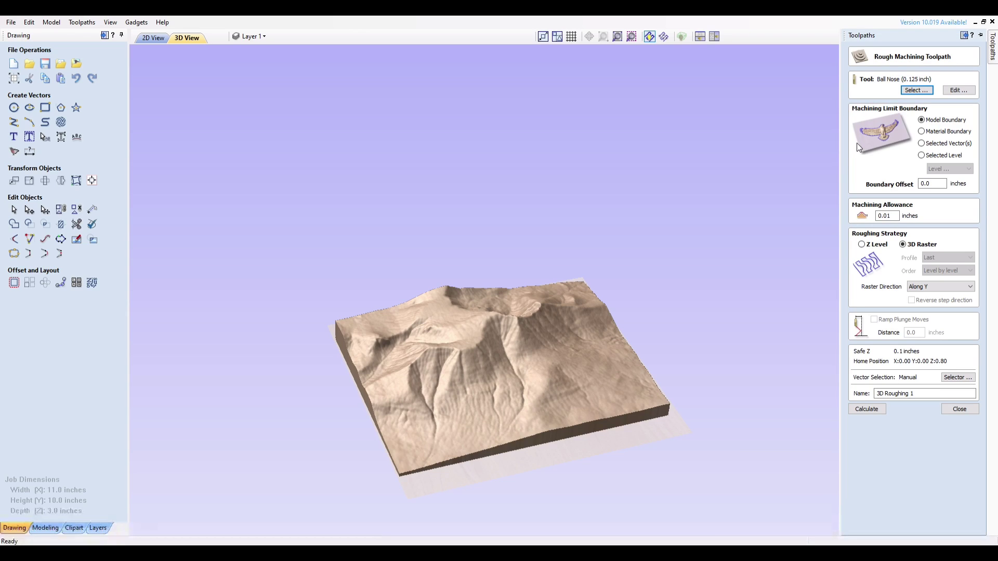
pyautogui.click(919, 91)
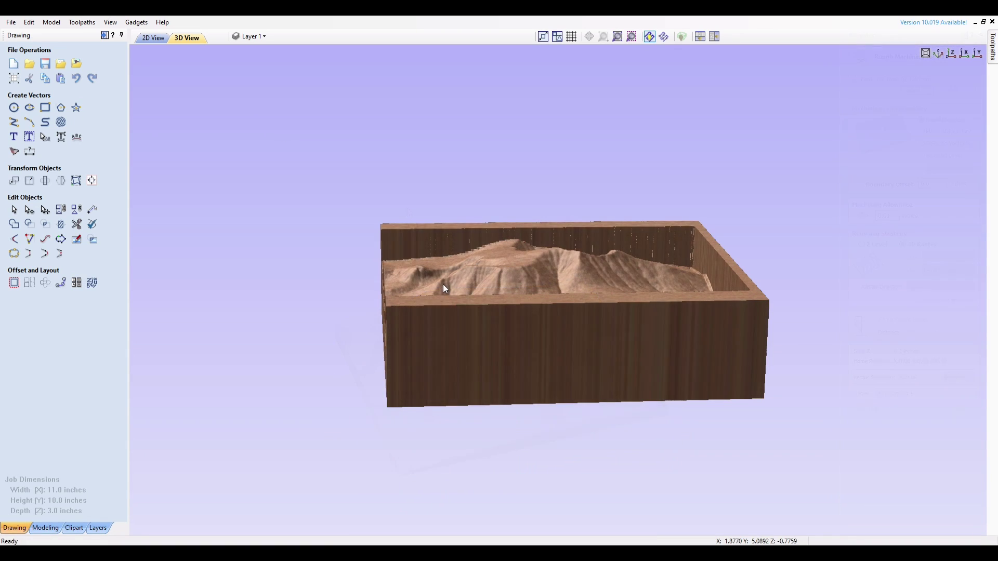
# - Orbit to inspect the carved terrain block, then close the carving preview
pyautogui.moveTo(574, 363); pyautogui.dragTo(591, 416)
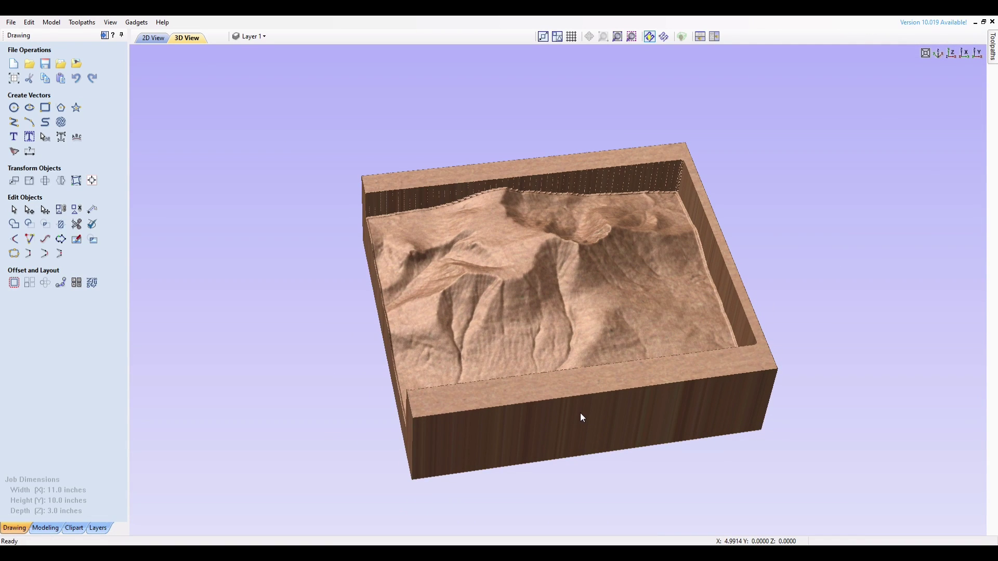
pyautogui.moveTo(480, 366); pyautogui.dragTo(537, 375)
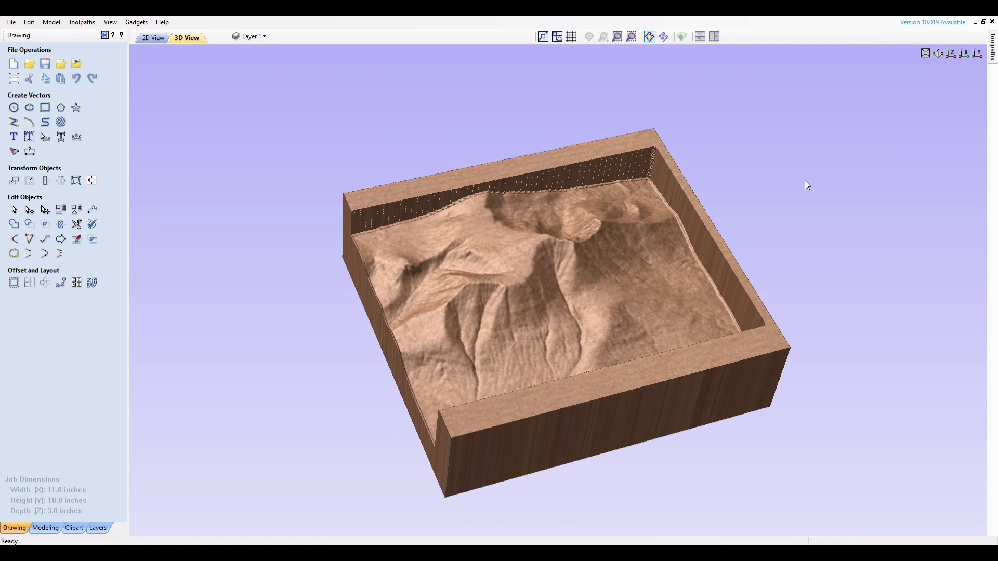
pyautogui.click(992, 47)
pyautogui.click(965, 298)
# - In Save Toolpaths, select only 3D Finish 1, leaving 3D Roughing 1 unchecked
pyautogui.click(857, 239)
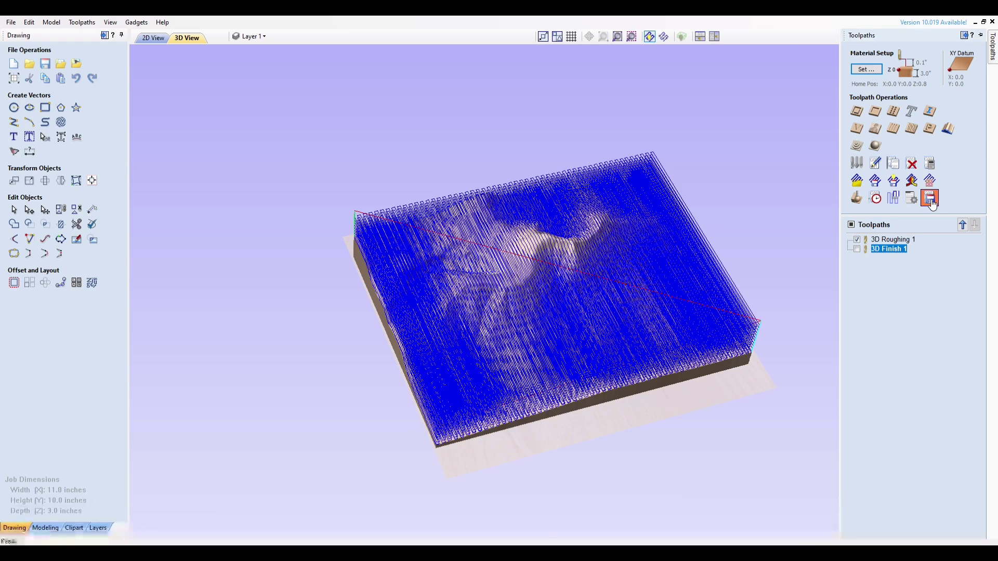
pyautogui.click(930, 198)
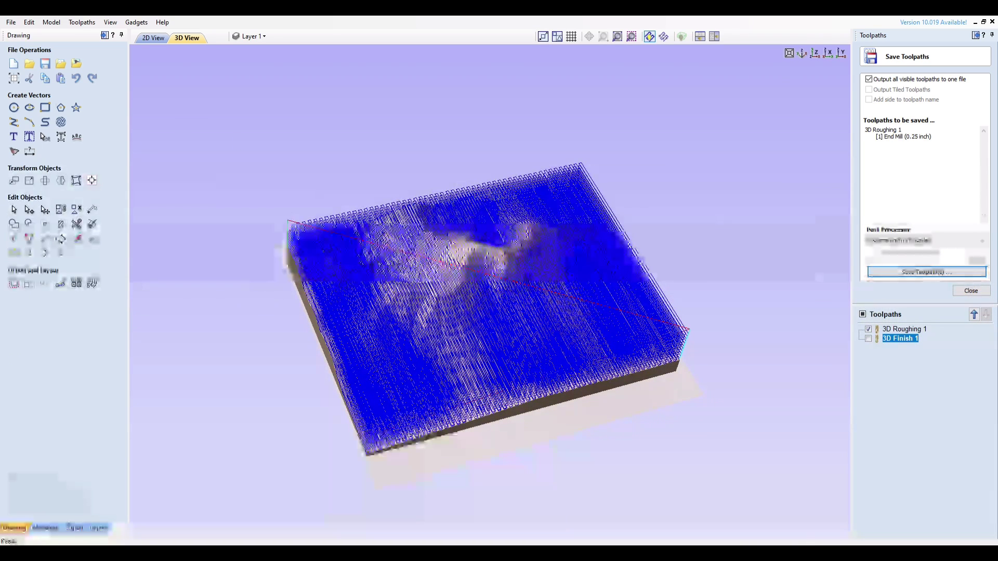
pyautogui.click(868, 329)
pyautogui.click(868, 338)
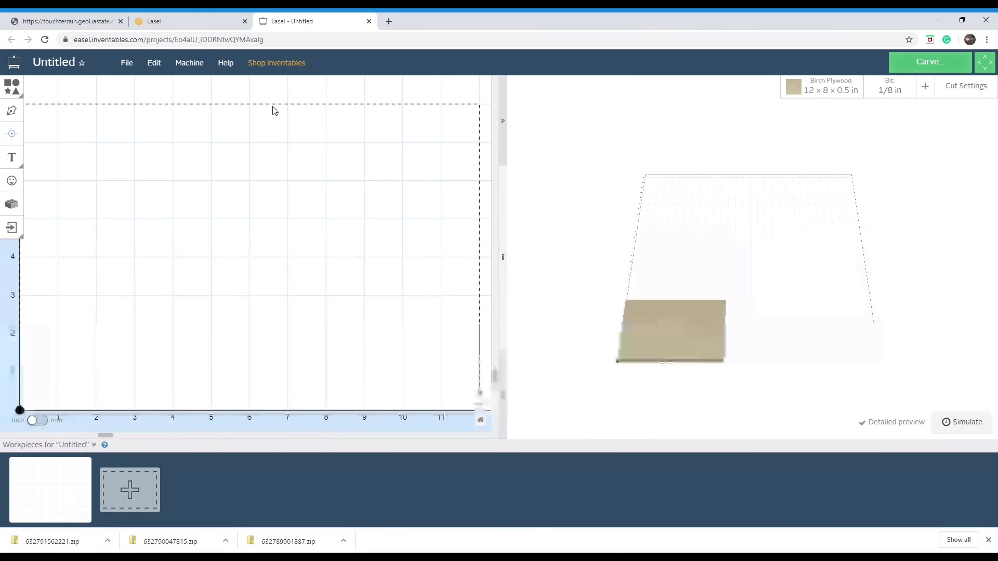
# - Start a g-code import into the Easel project for the Roughing pass.gcode file
pyautogui.click(127, 63)
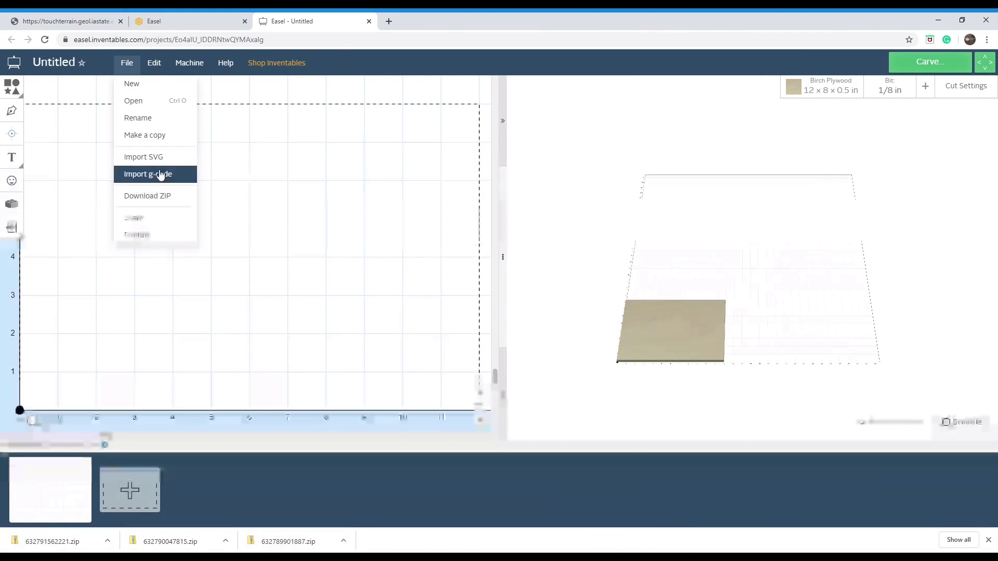
pyautogui.click(161, 175)
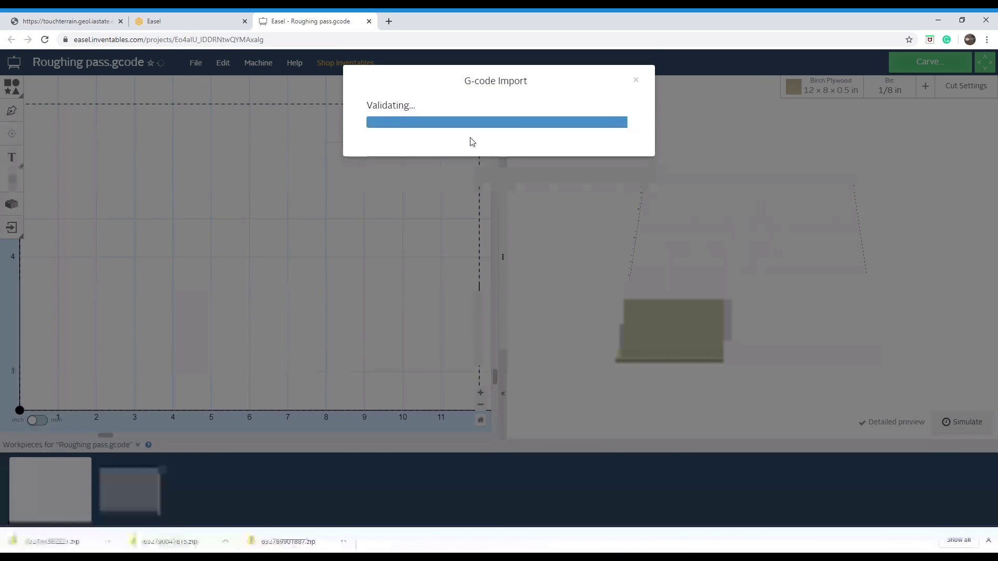